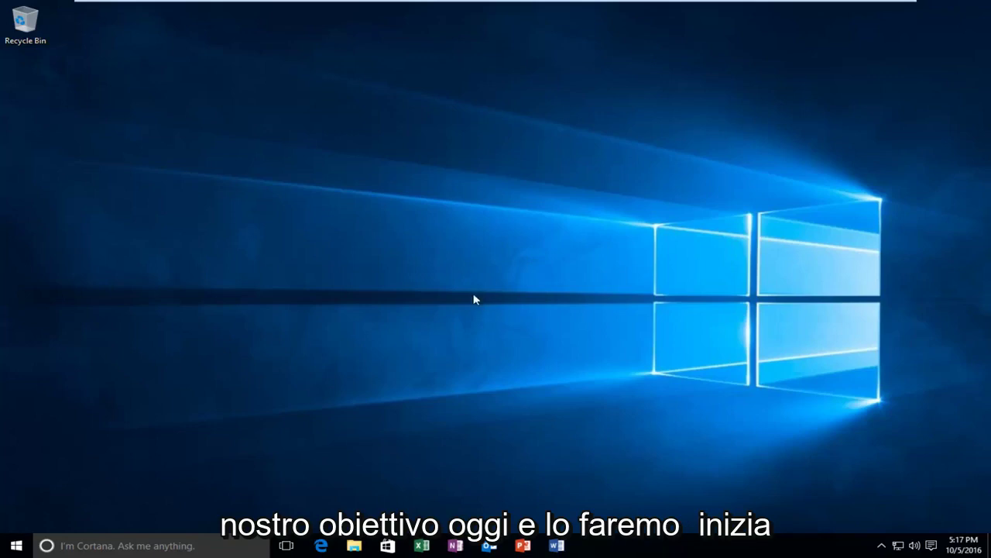
Step: Search Start for "control panel" and launch Control Panel from the results
key(super)
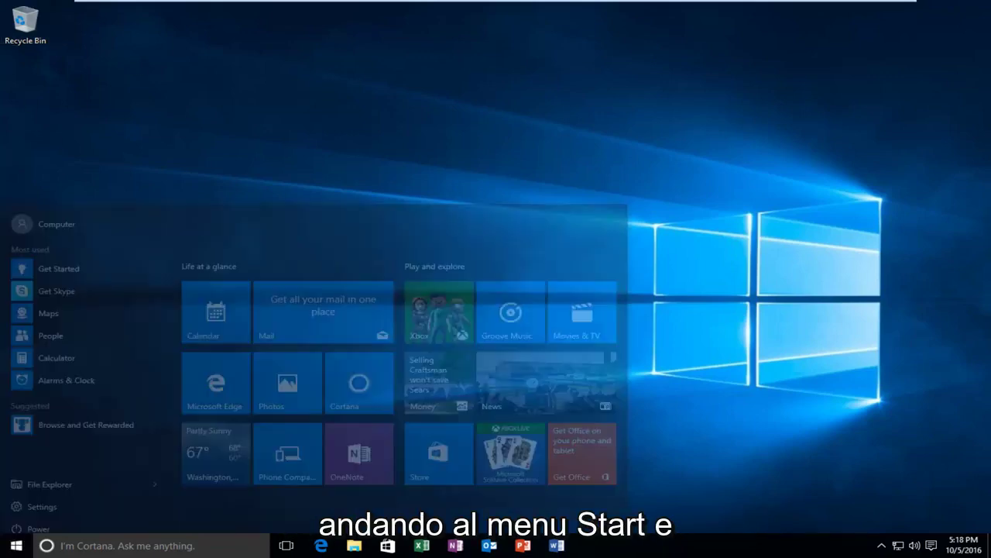
text(c)
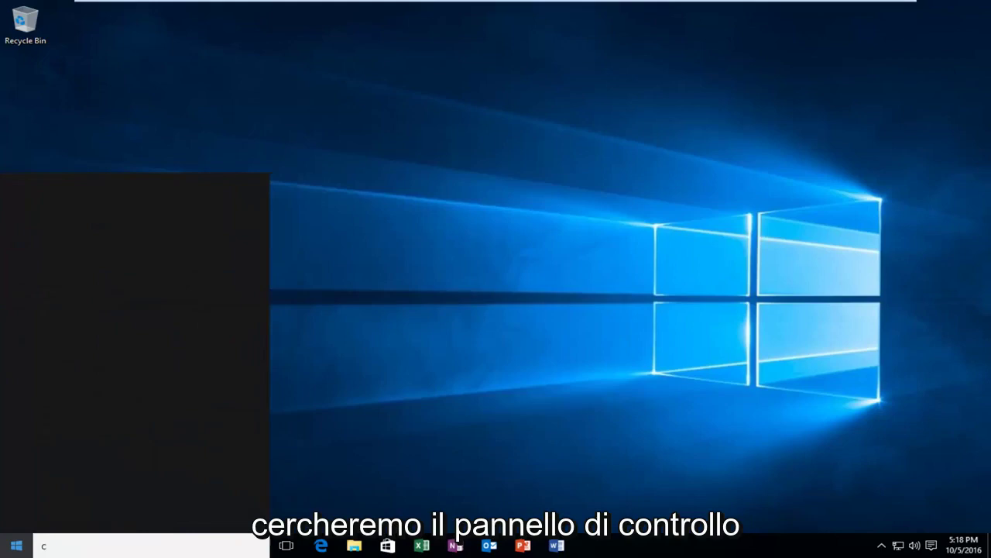
text(ontrol panel)
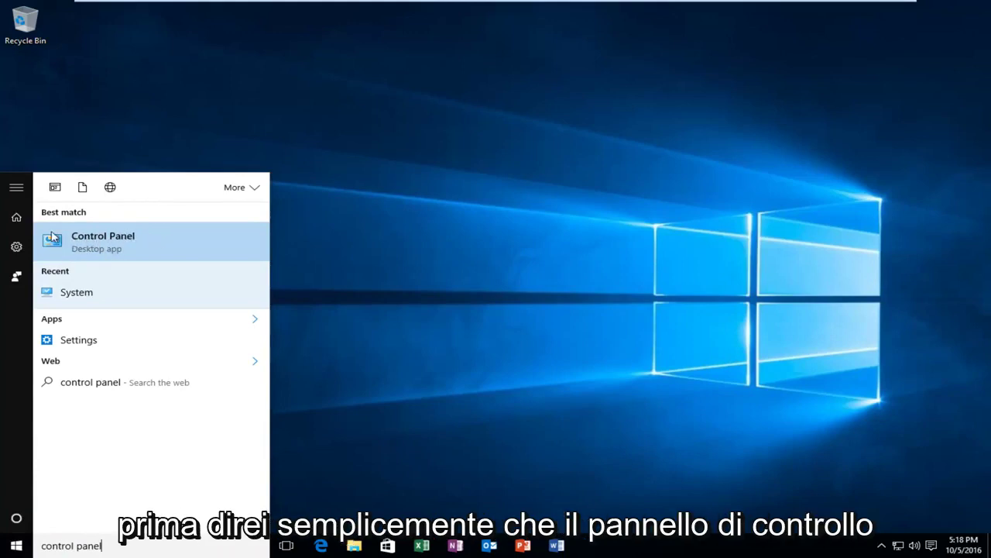
click(122, 237)
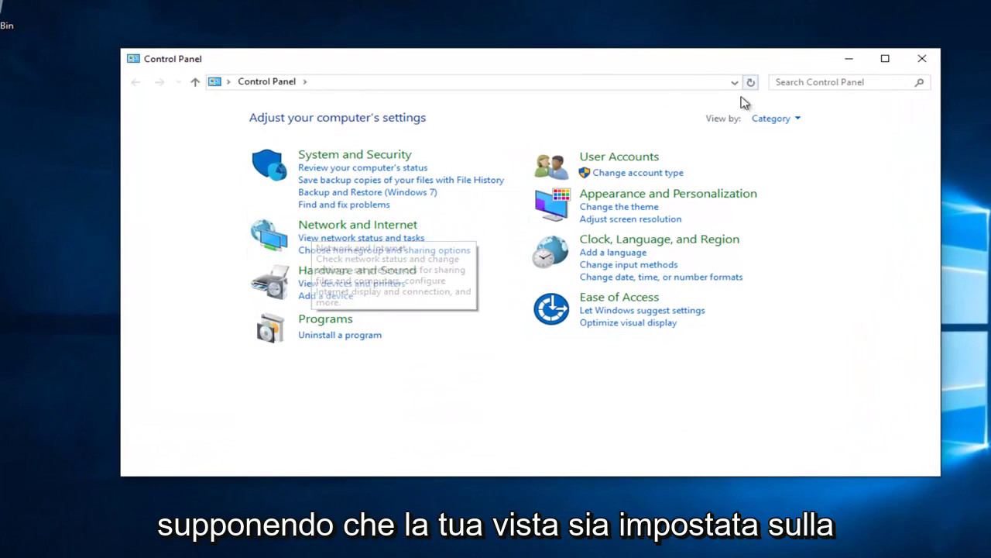
Step: Go through the Network and Internet category to the Network and Sharing Center
click(790, 119)
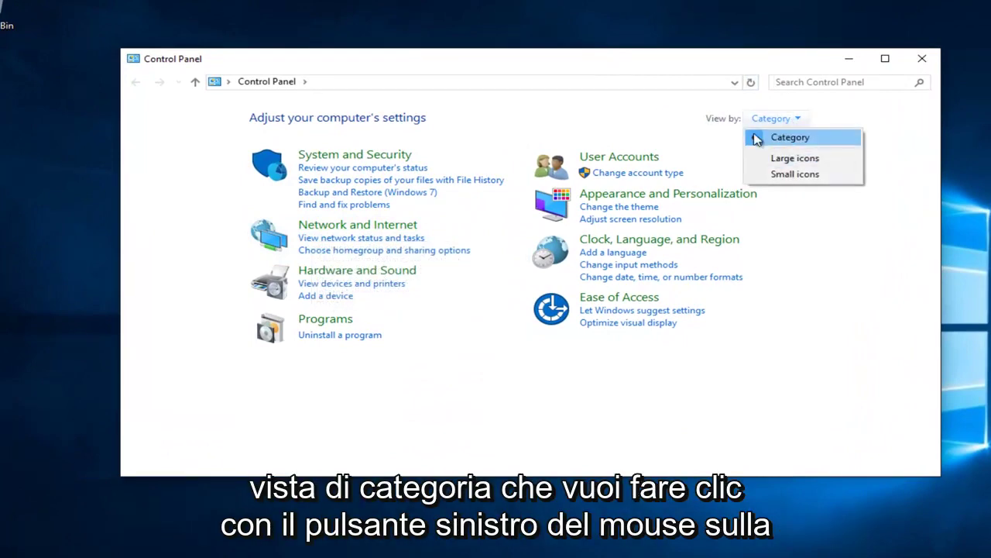
click(361, 225)
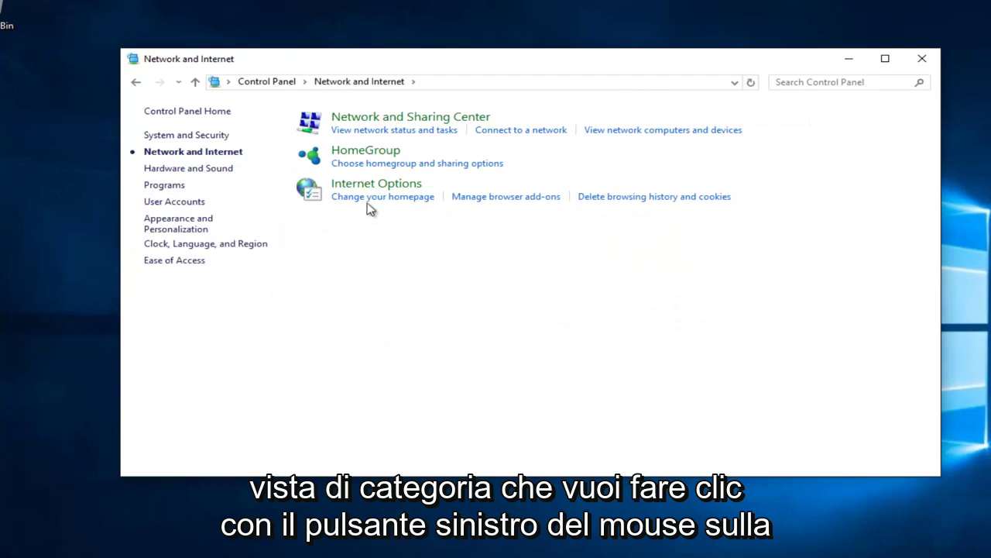
click(426, 120)
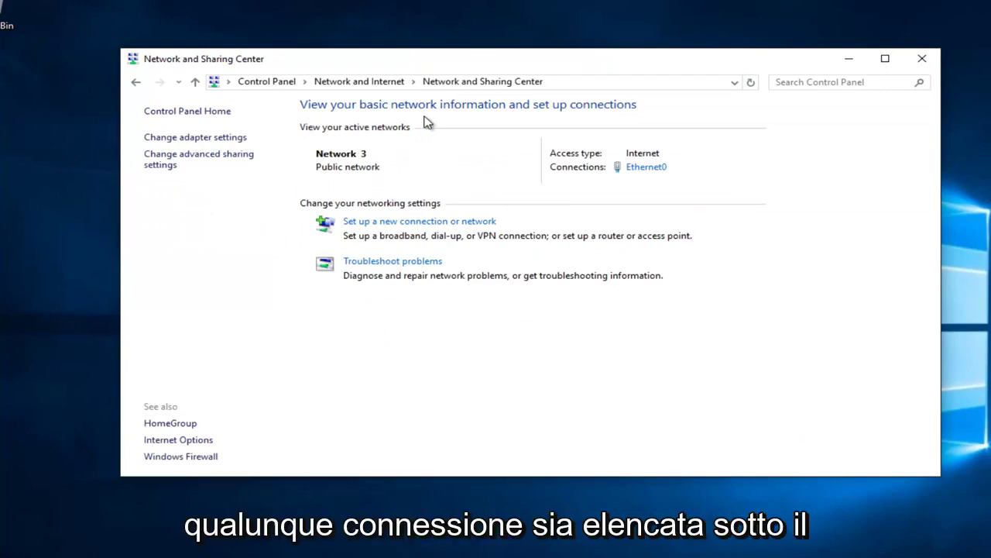
Step: Open the TCP/IPv4 Properties dialog from Ethernet0's connection properties
click(644, 170)
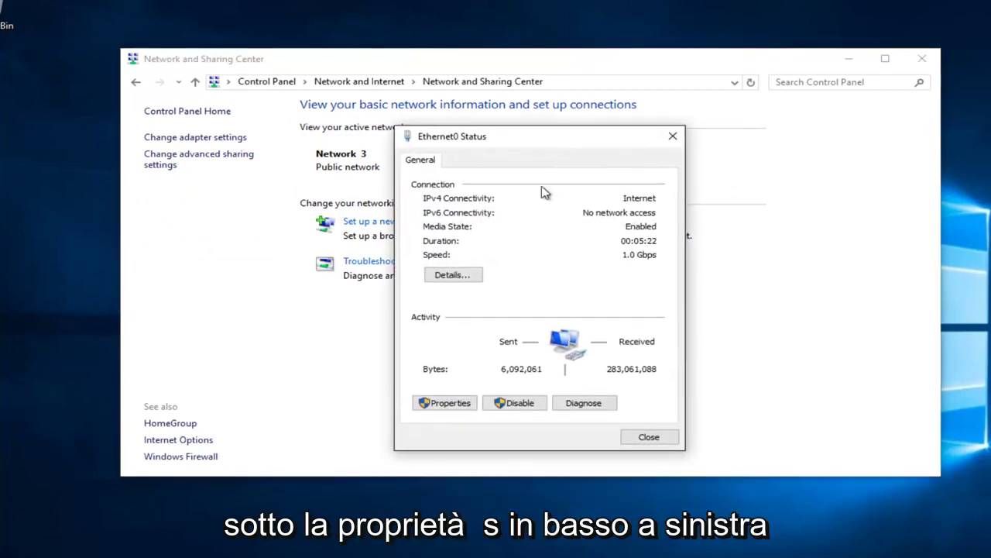
click(455, 406)
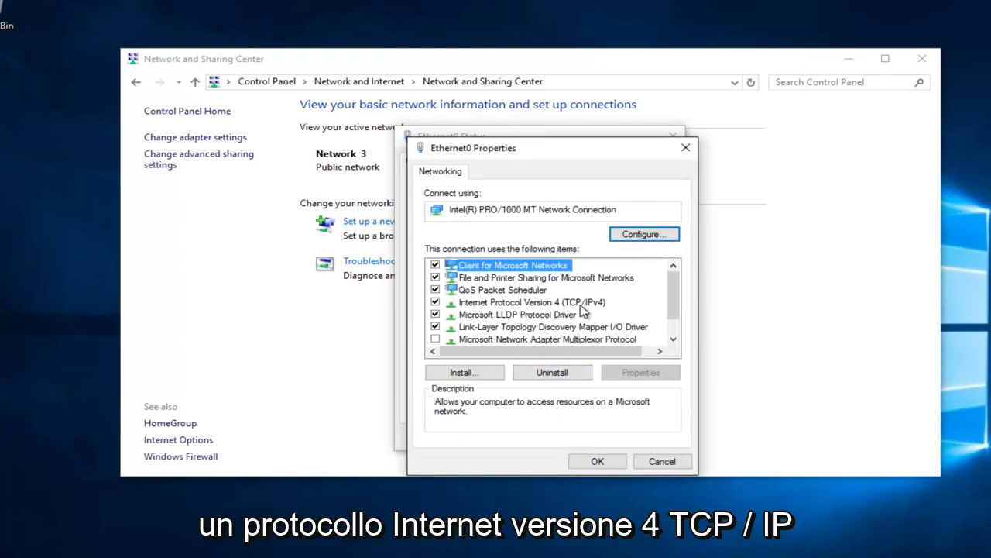
click(534, 306)
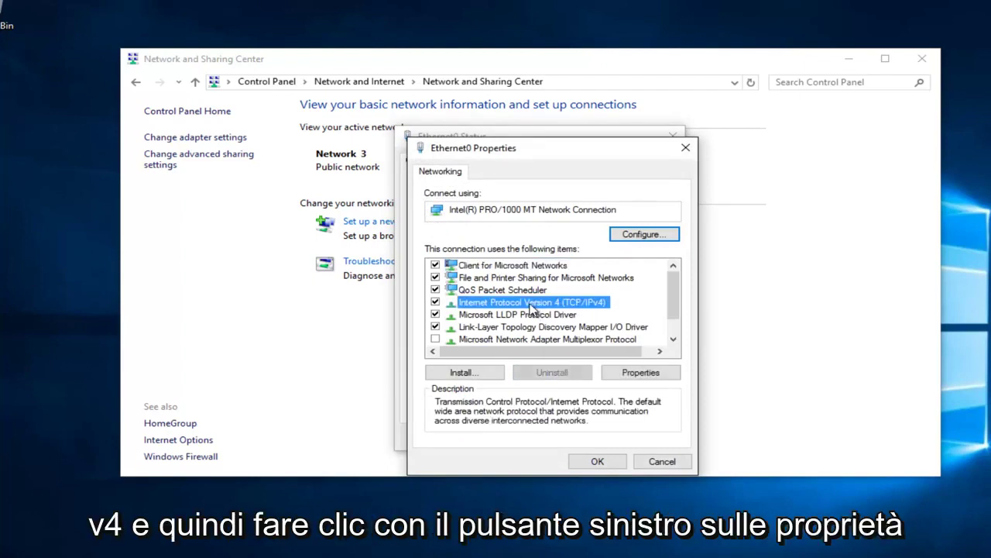
click(632, 375)
drag(583, 203, 560, 149)
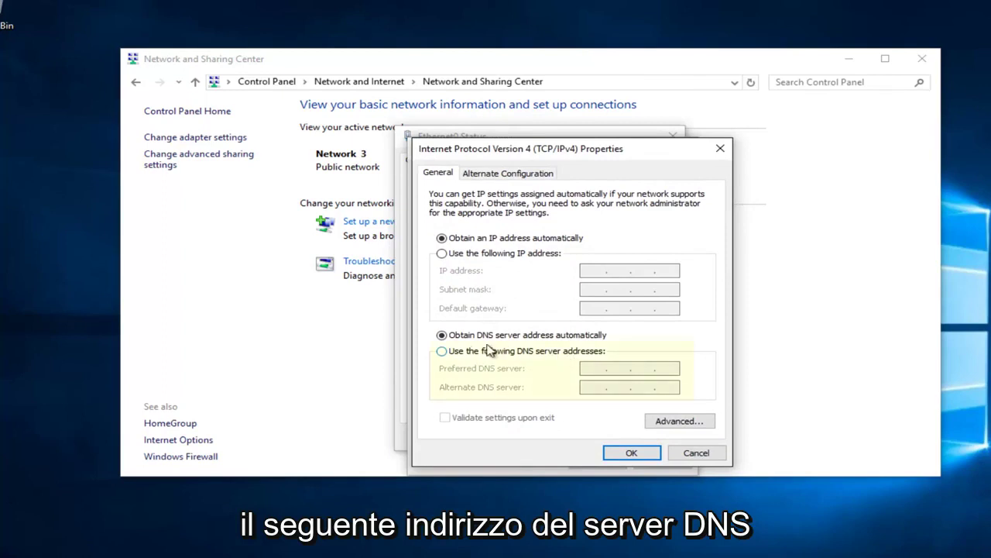
Step: Set manual DNS servers 8.8.8.8 preferred and 8.8.4.4 alternate, and confirm
click(442, 352)
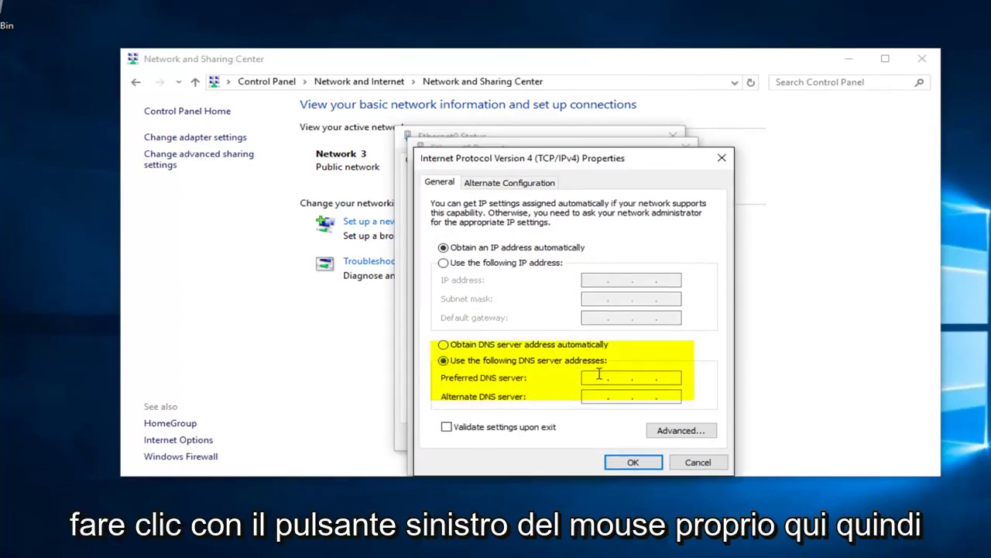
text(8.8)
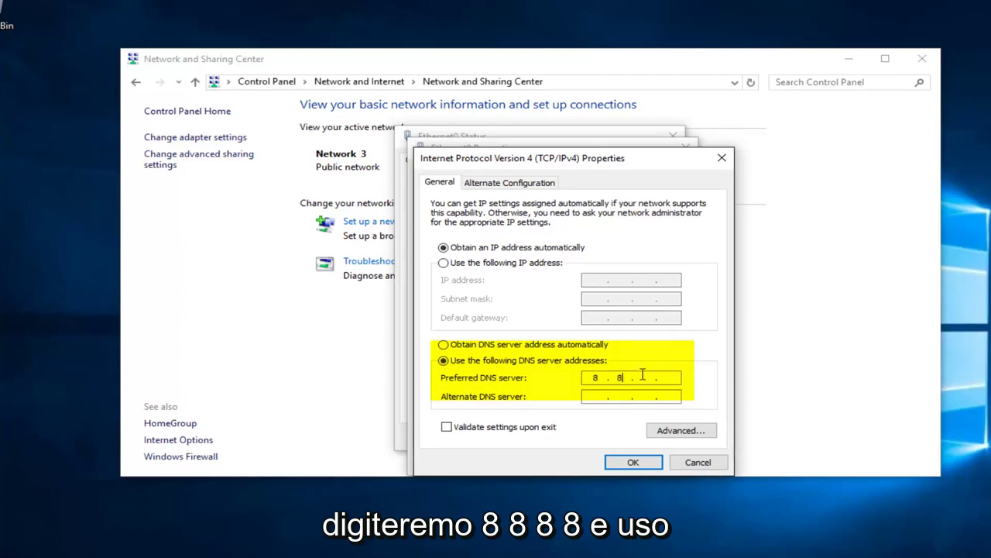
text(.8.8)
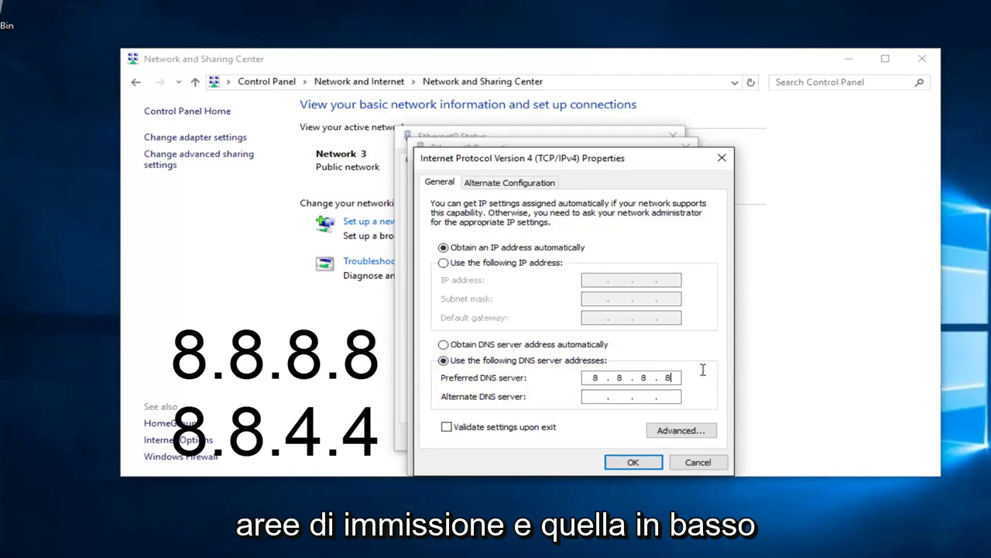
click(593, 397)
text(8.8.)
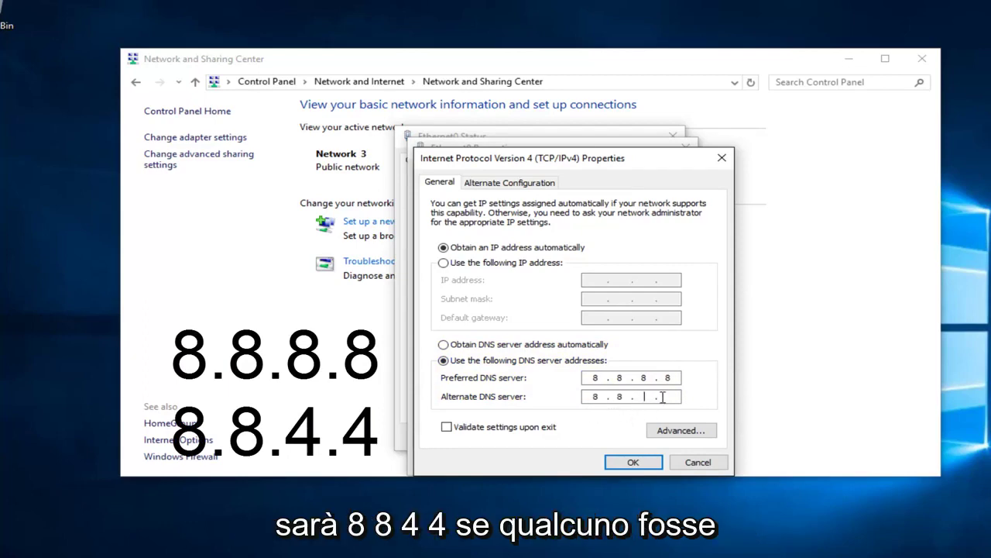
text(4.4)
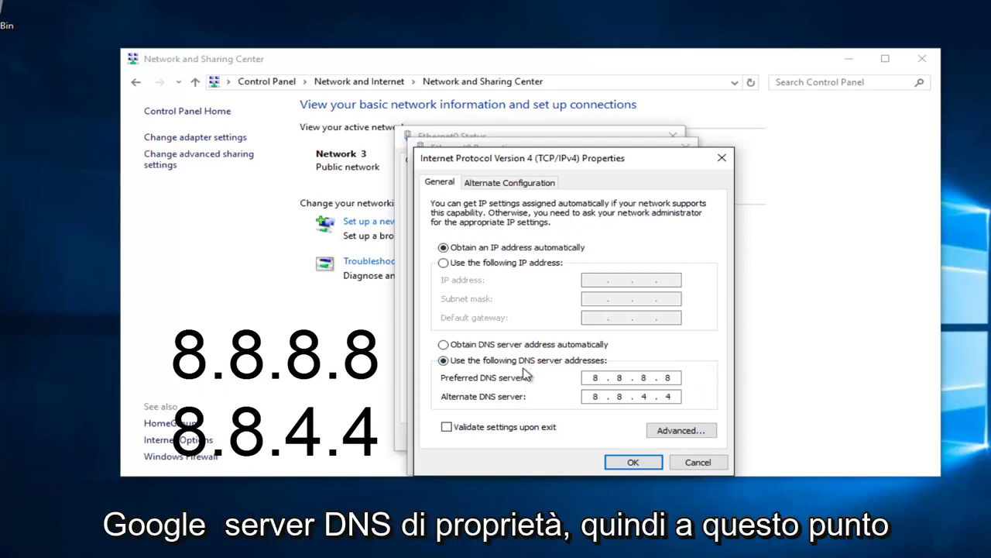
click(612, 468)
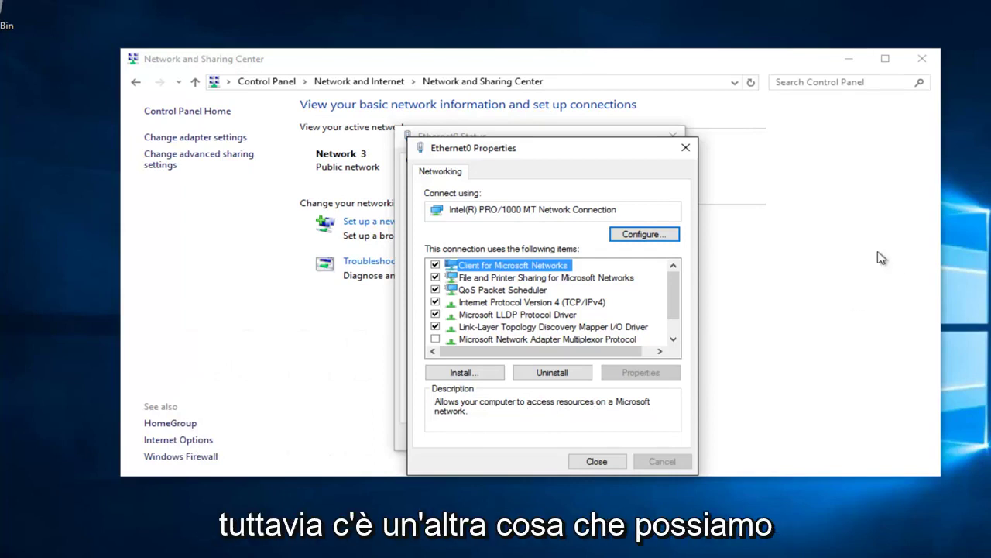
Step: Close the Ethernet0 dialogs and the Network and Sharing Center window
click(686, 148)
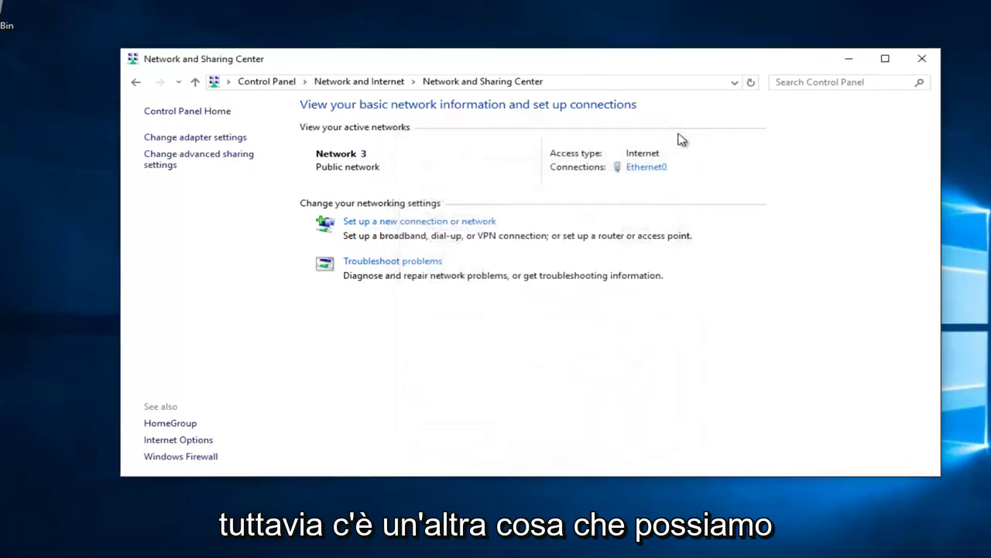
click(921, 58)
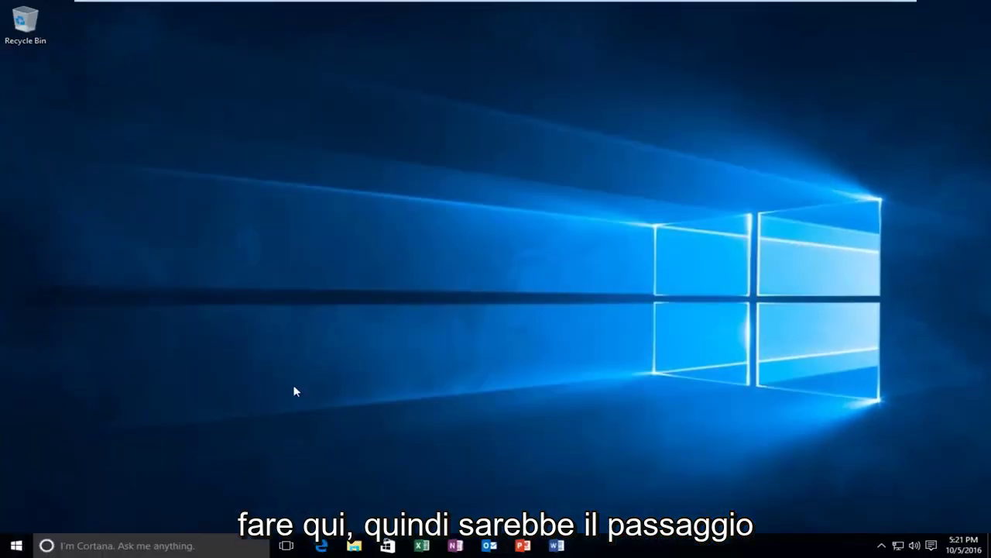
Step: Launch Command Prompt (Admin) from the Start right-click menu, approving the UAC prompt
right_click(16, 546)
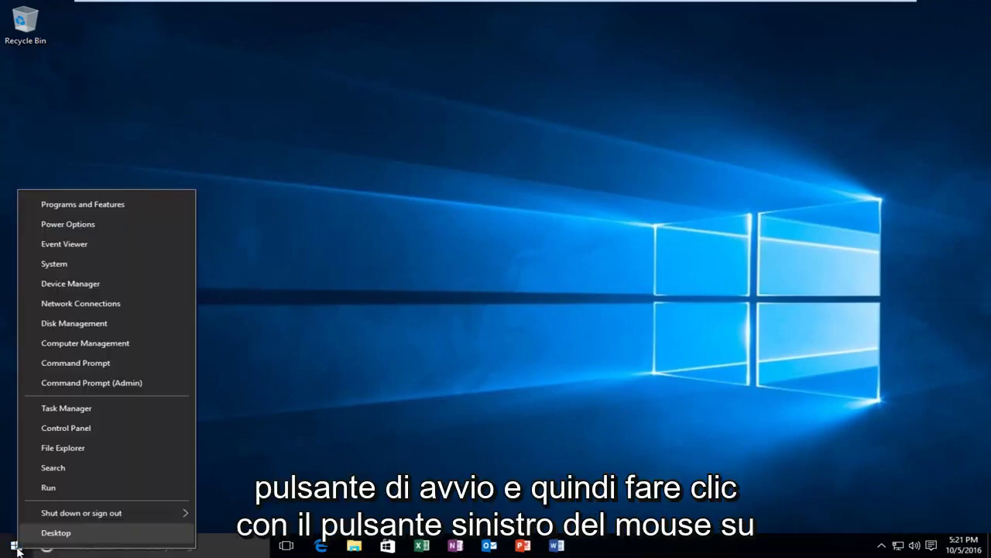
click(103, 382)
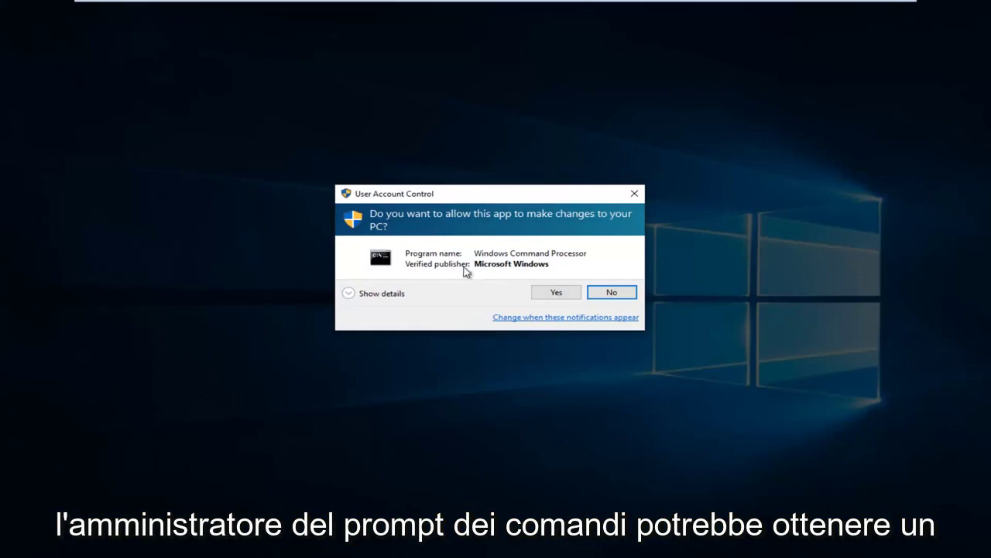
click(556, 292)
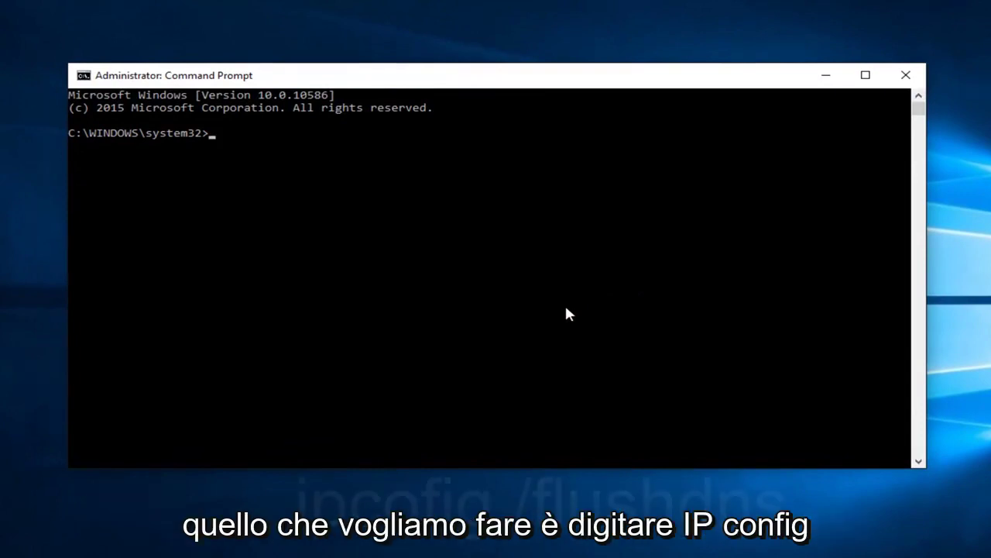
Step: Run ipconfig /flushdns to clear the DNS resolver cache
text(ipconfig )
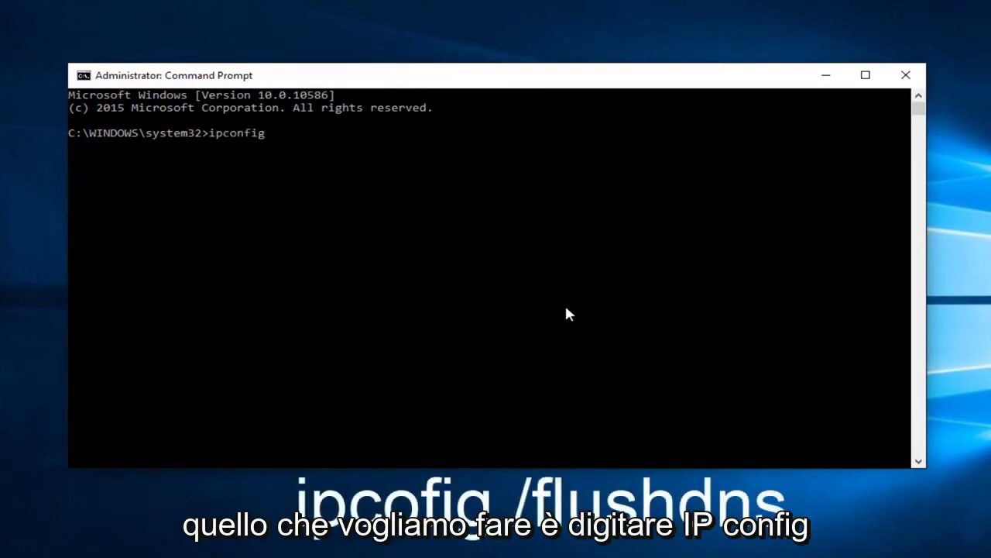
text(/)
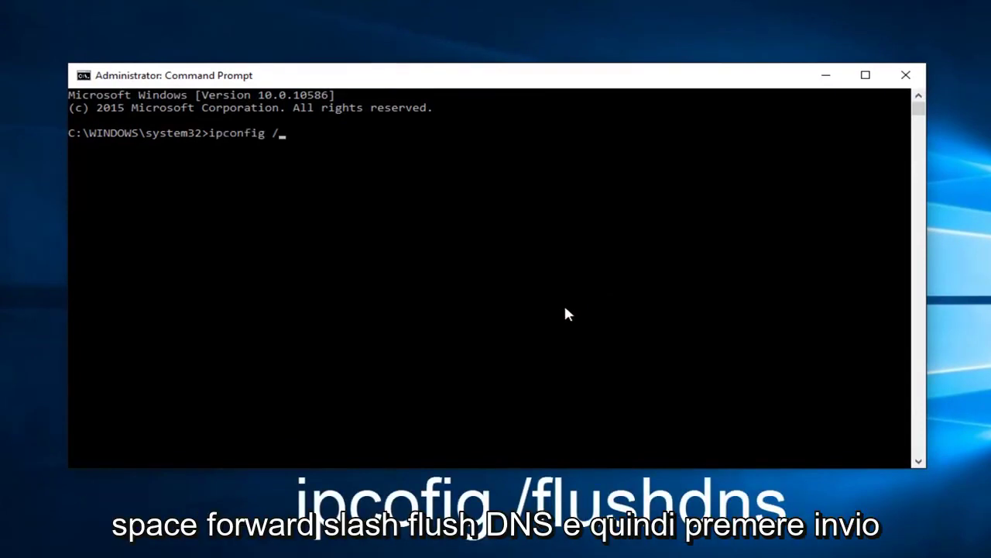
text(flushd)
text(ns)
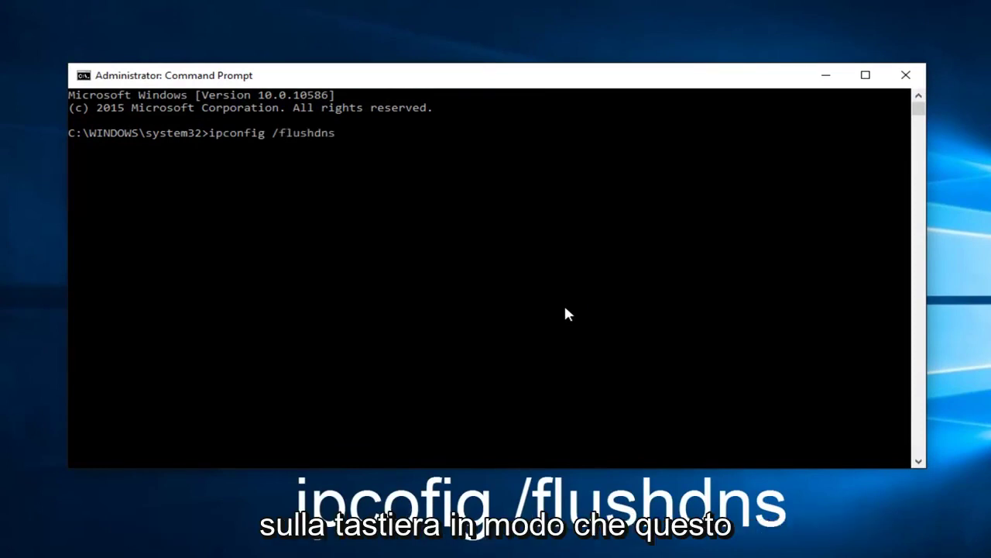
key(Return)
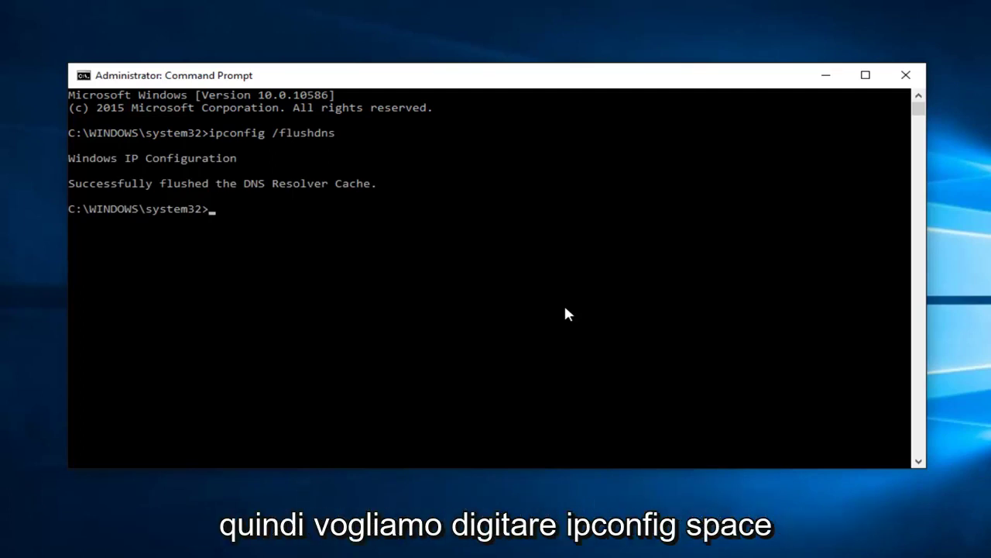
Step: Run ipconfig /renew and scroll through the adapter output
text(ipconfig)
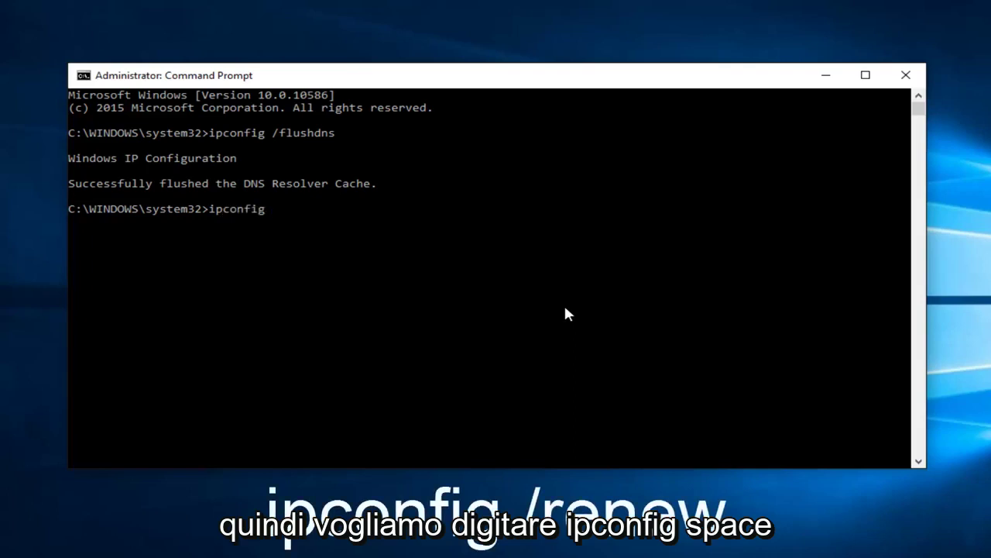
text( /)
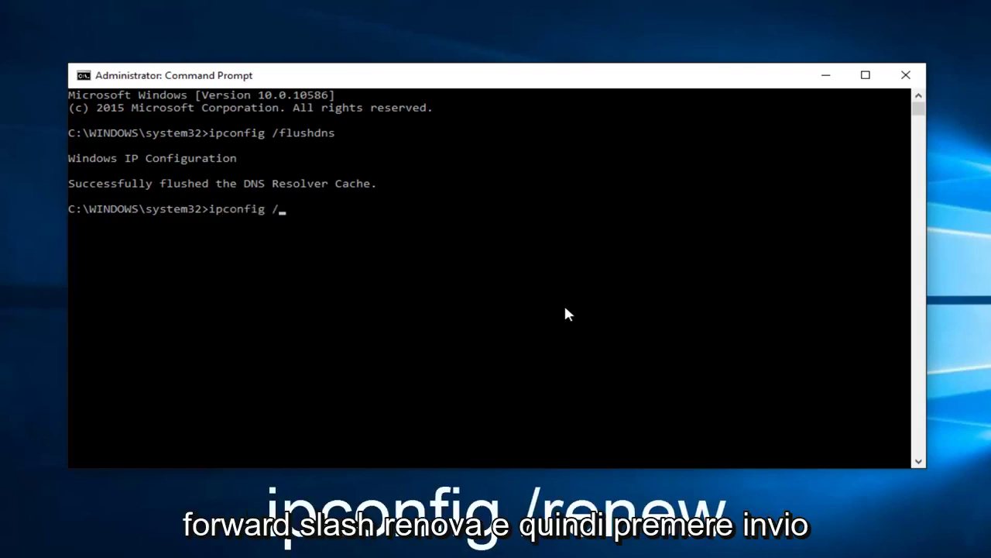
text(renew)
key(Return)
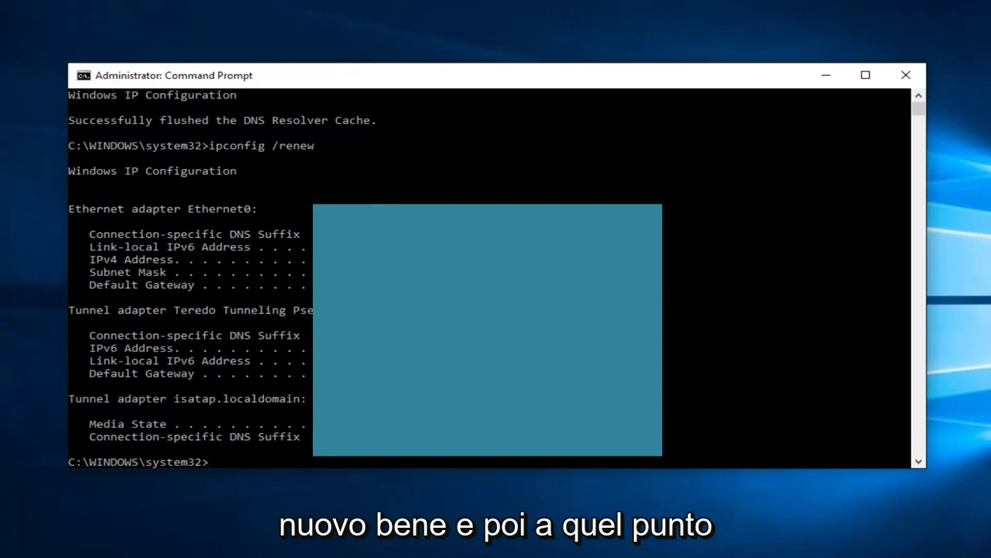
scroll(287, 368, down, 1)
scroll(287, 367, down, 4)
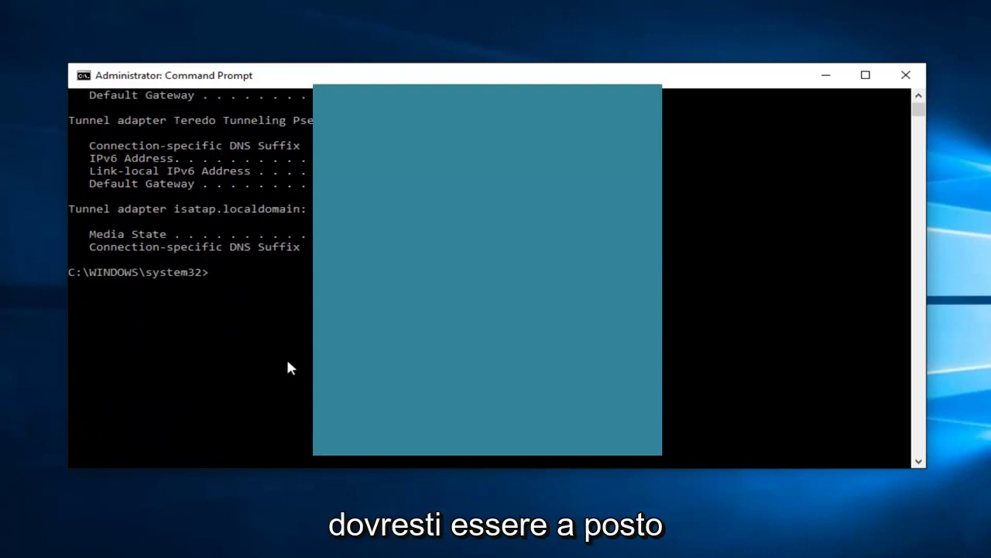
Step: Close the Administrator Command Prompt window
click(905, 75)
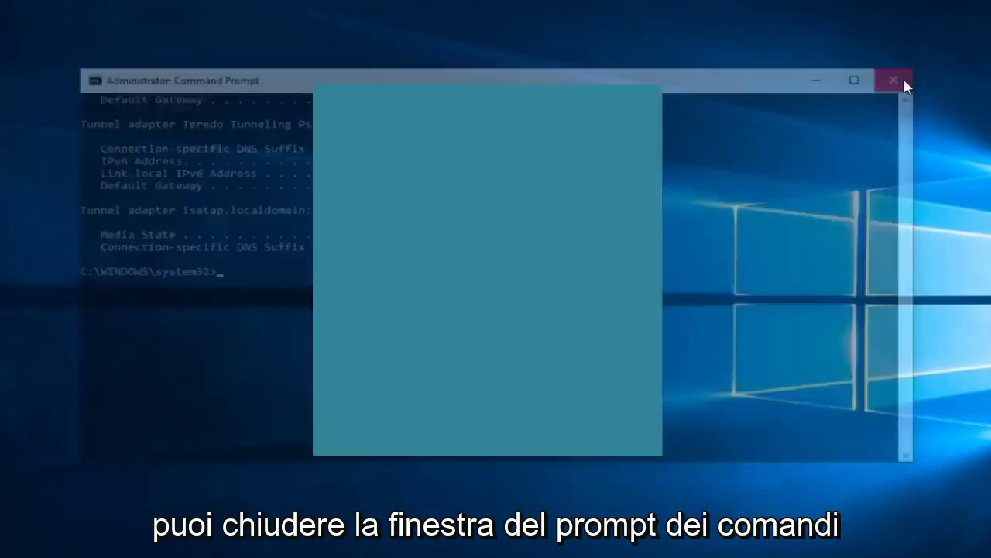